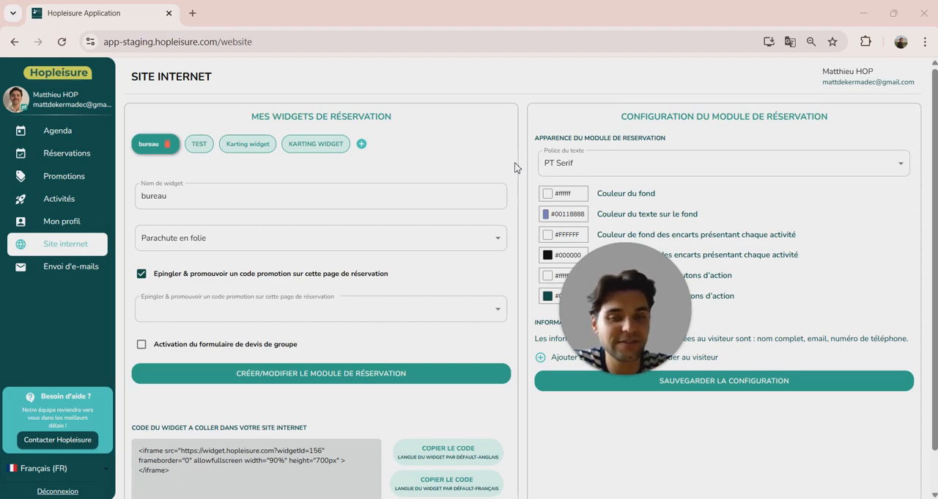
Start a new reservation widget and name it "max widget".
{"action": "left_click", "coordinate": [362, 145]}
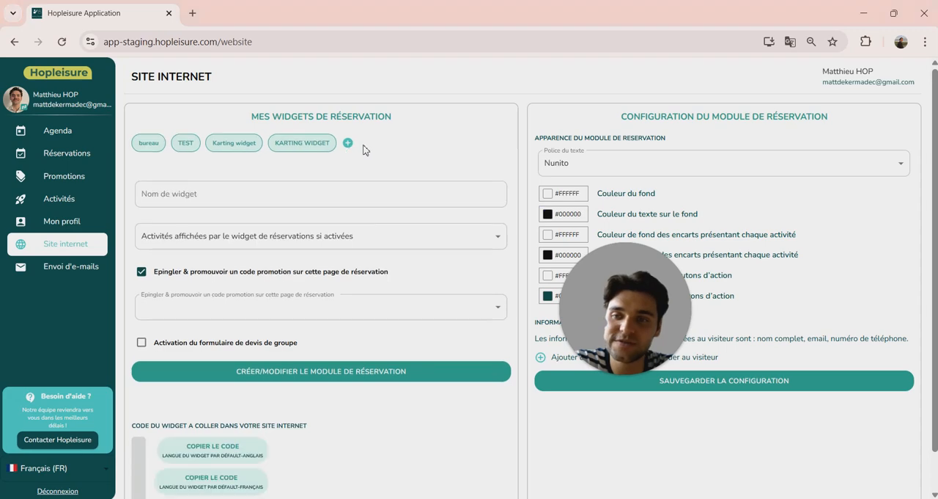
{"action": "left_click", "coordinate": [278, 205]}
{"action": "type", "text": "max widget"}
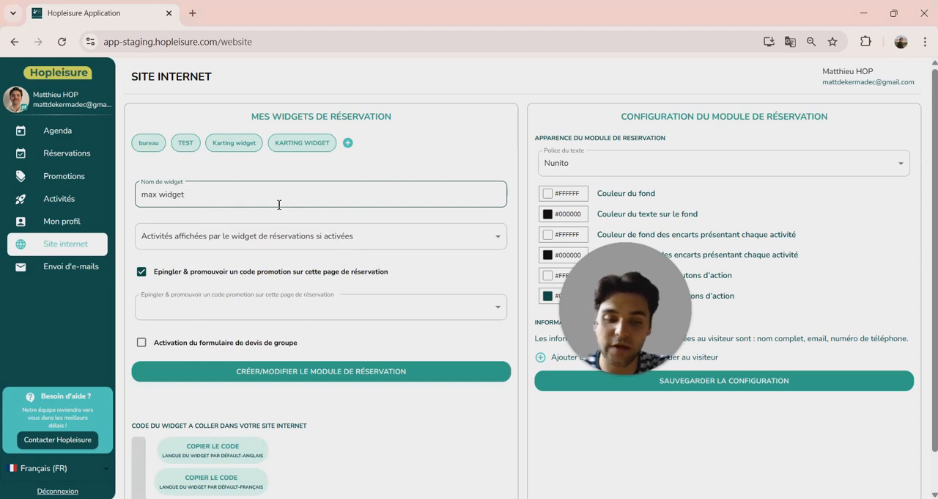
Set Accrobranche MAX as the only activity displayed by the new widget.
{"action": "left_click", "coordinate": [285, 242]}
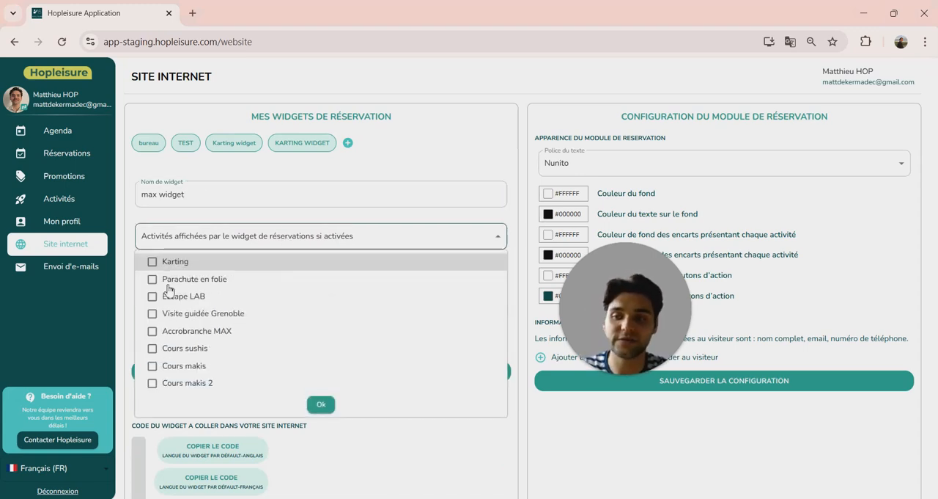
{"action": "left_click", "coordinate": [154, 331]}
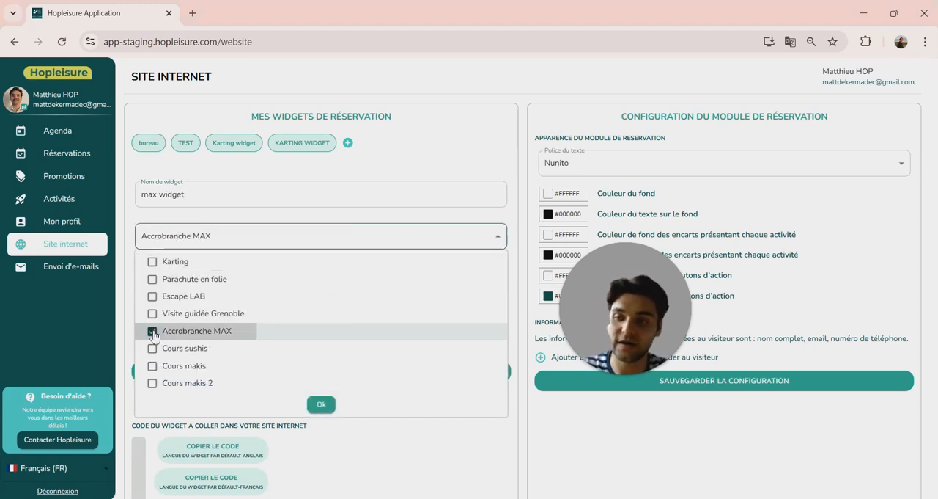
{"action": "left_click", "coordinate": [323, 405]}
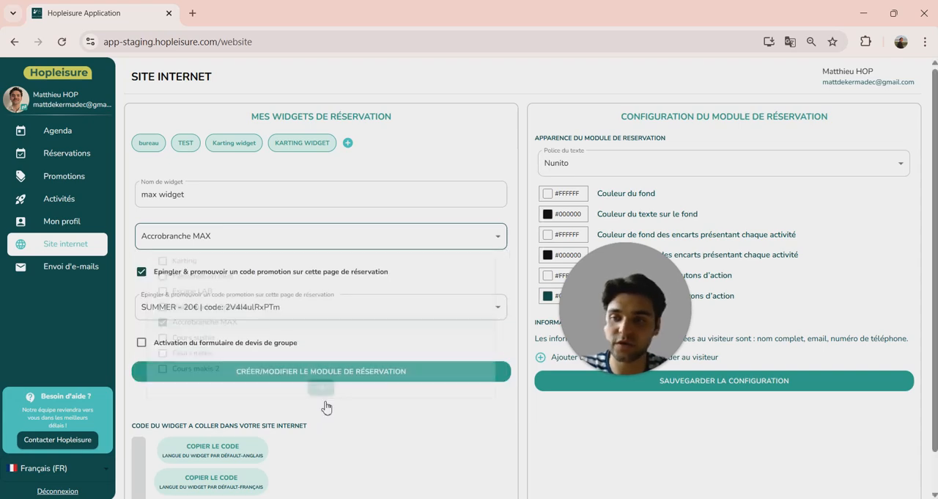
Keep promotion-code pinning enabled on the reservation page and choose the SUMMER - 20€ promotion.
{"action": "left_click", "coordinate": [143, 274]}
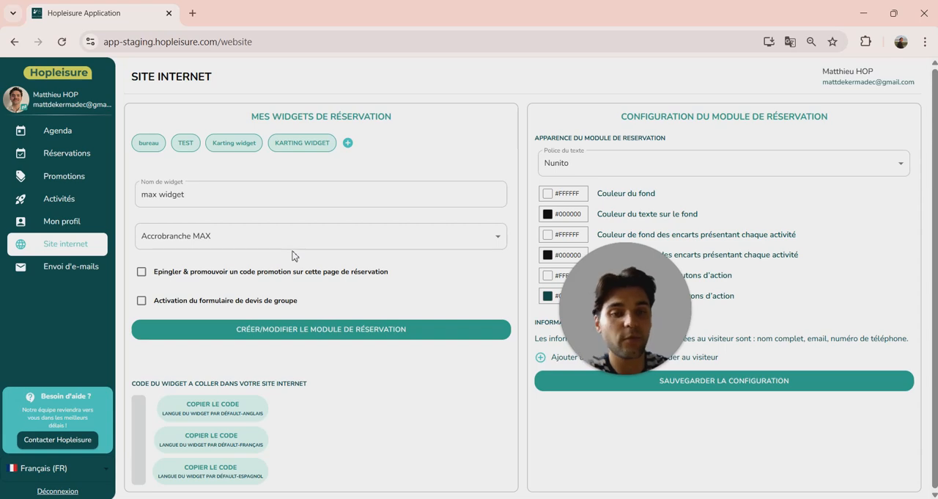
{"action": "left_click", "coordinate": [141, 271]}
{"action": "left_click", "coordinate": [188, 306]}
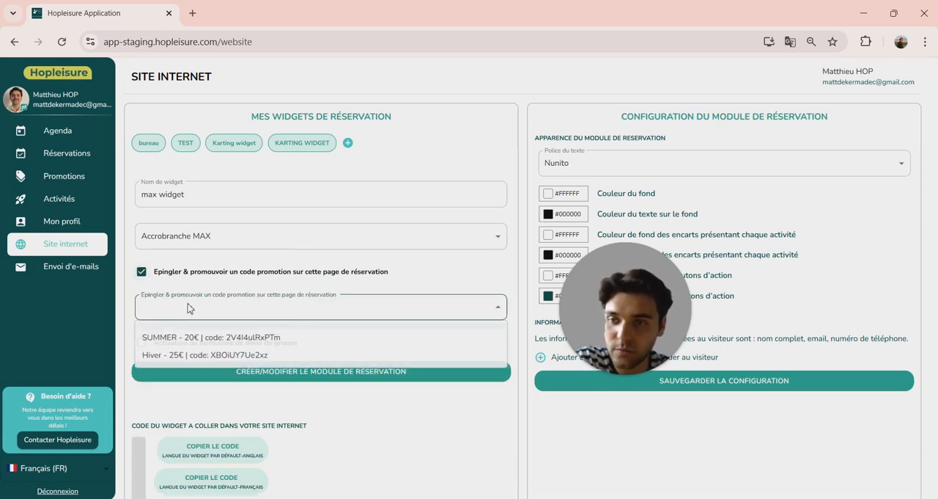
{"action": "left_click", "coordinate": [190, 342]}
Enable the group quote form for the widget and create the reservation module.
{"action": "scroll", "coordinate": [327, 331], "scroll_direction": "down", "scroll_amount": 1}
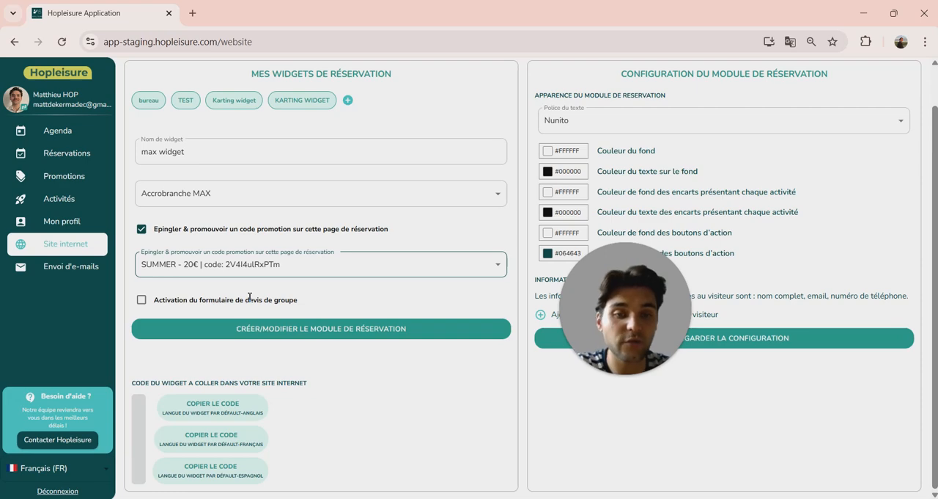
{"action": "left_click", "coordinate": [143, 302]}
{"action": "left_click", "coordinate": [142, 301]}
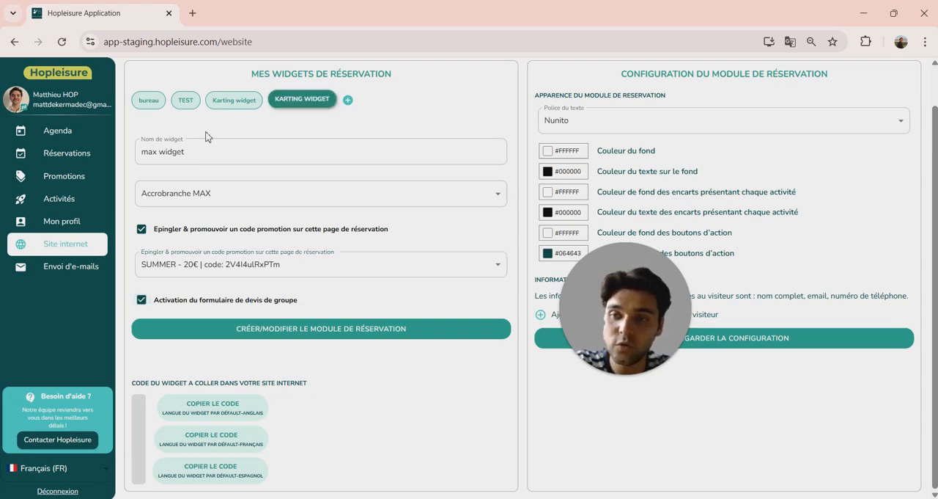
{"action": "left_click", "coordinate": [383, 335]}
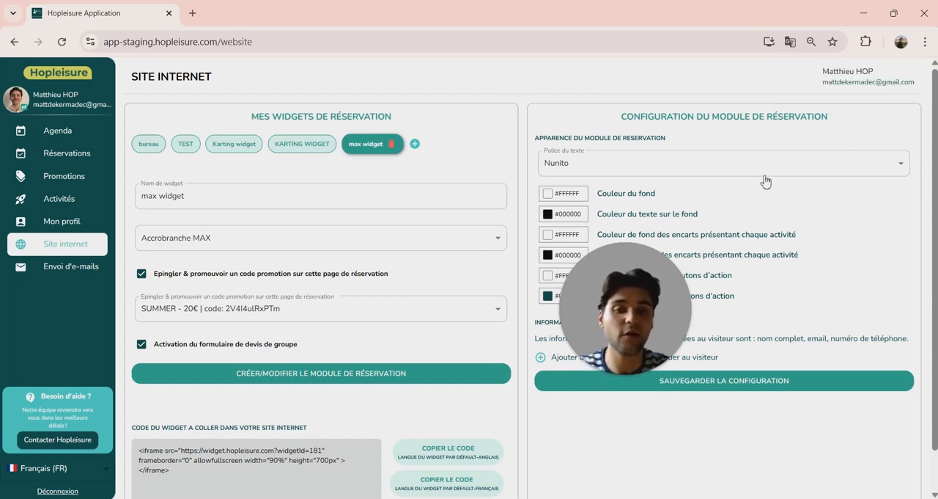
Set the text font of the reservation module to Open Sans.
{"action": "scroll", "coordinate": [503, 378], "scroll_direction": "down", "scroll_amount": 1}
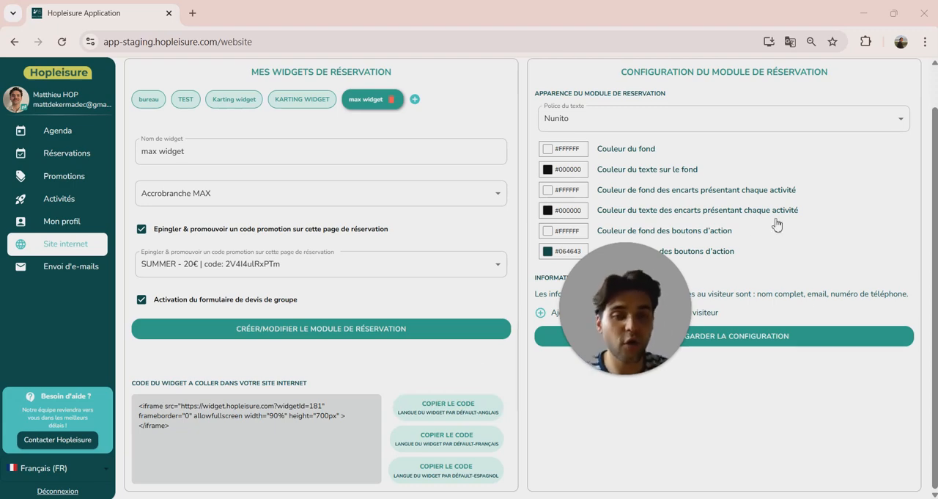
{"action": "scroll", "coordinate": [448, 169], "scroll_direction": "up", "scroll_amount": 1}
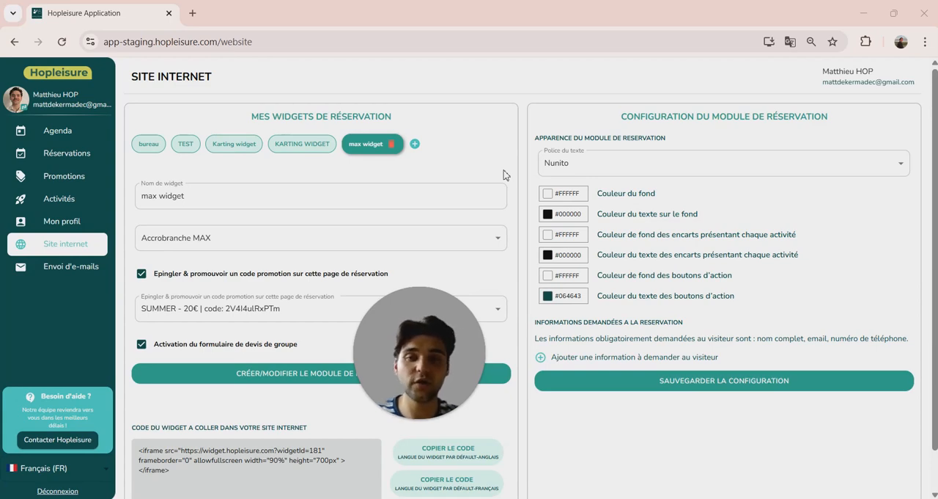
{"action": "left_click", "coordinate": [625, 168]}
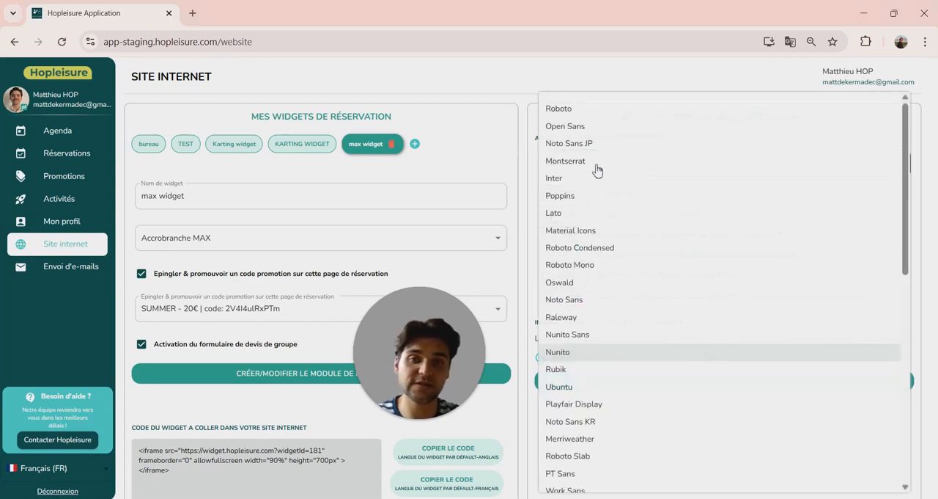
{"action": "left_click", "coordinate": [578, 127]}
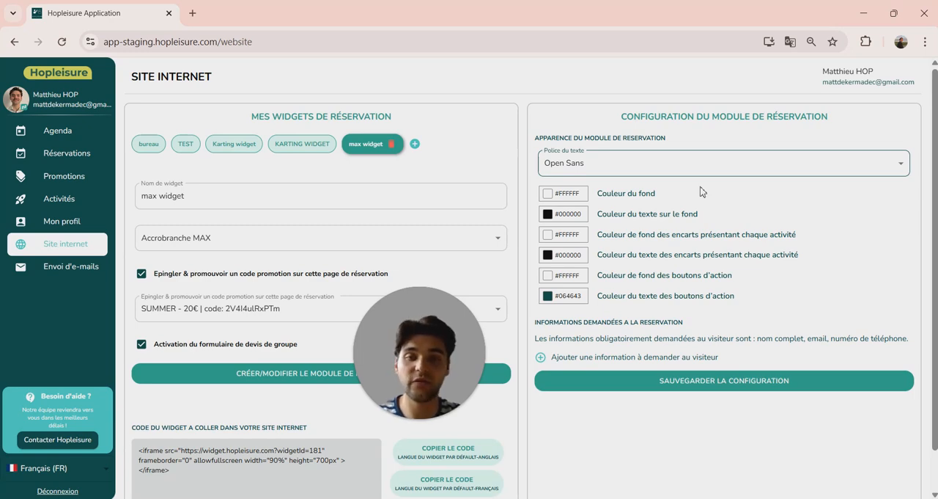
Change the colour of the text on the background to magenta, #cf16c9.
{"action": "left_click", "coordinate": [547, 215]}
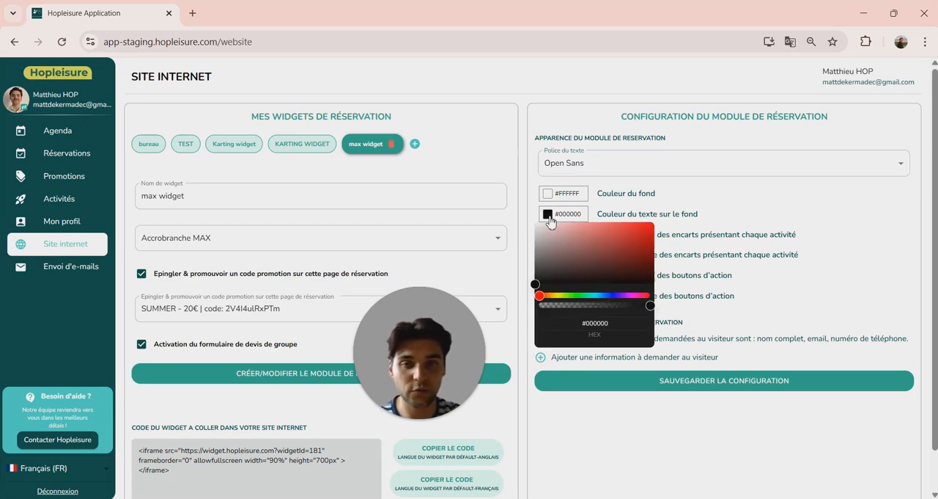
{"action": "left_click_drag", "start_coordinate": [566, 297], "coordinate": [632, 296]}
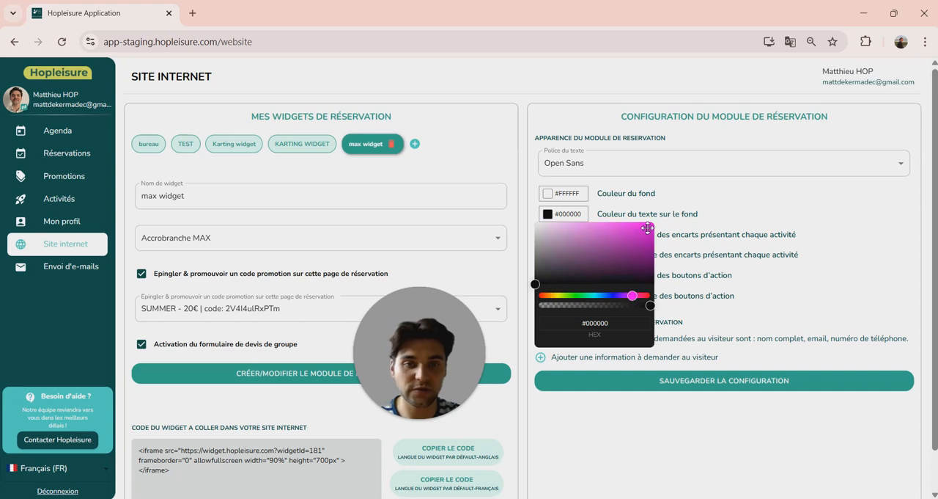
{"action": "left_click", "coordinate": [643, 234]}
{"action": "left_click", "coordinate": [735, 193]}
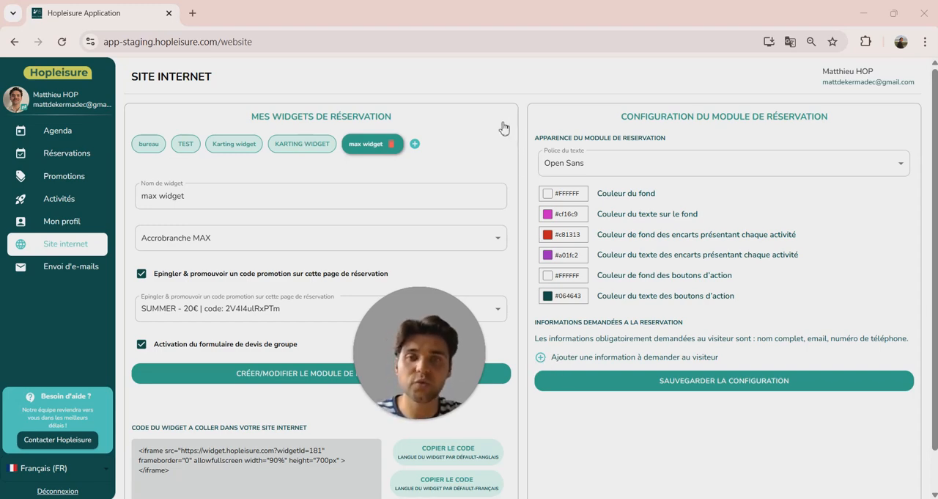
Add the visitor question "Une personne de votre groupe a besoin d'un accès PMR ?" and make its answer mandatory.
{"action": "left_click", "coordinate": [540, 358]}
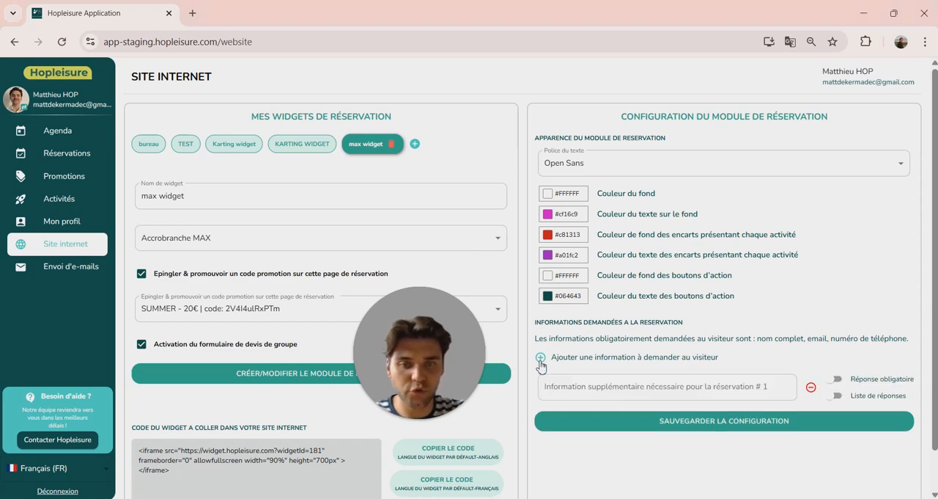
{"action": "left_click", "coordinate": [598, 383]}
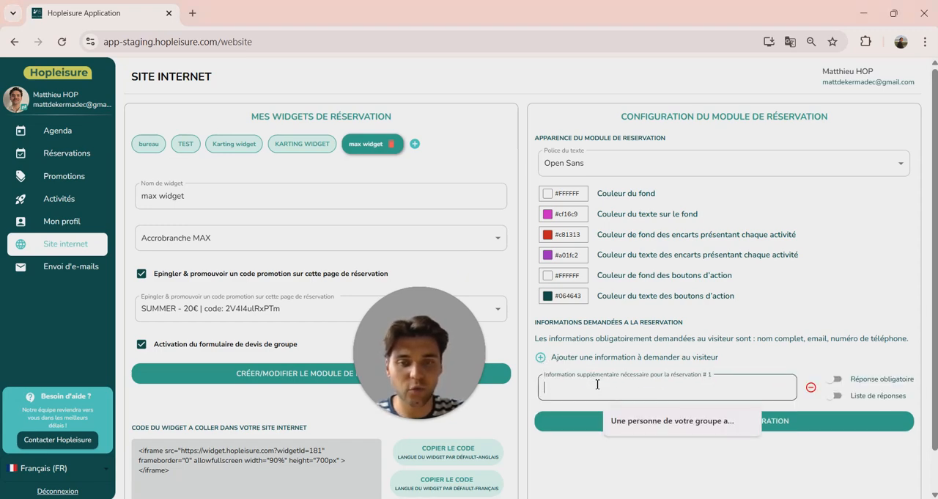
{"action": "left_click", "coordinate": [629, 418]}
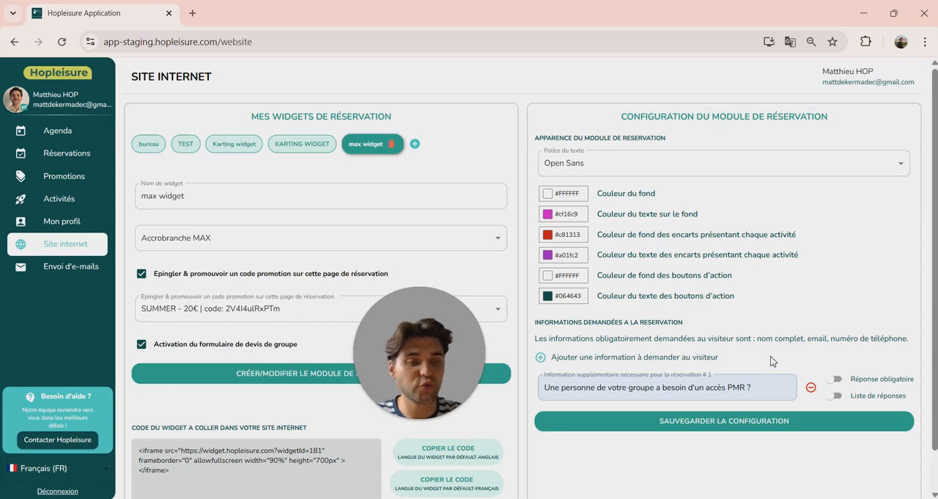
{"action": "left_click", "coordinate": [835, 378]}
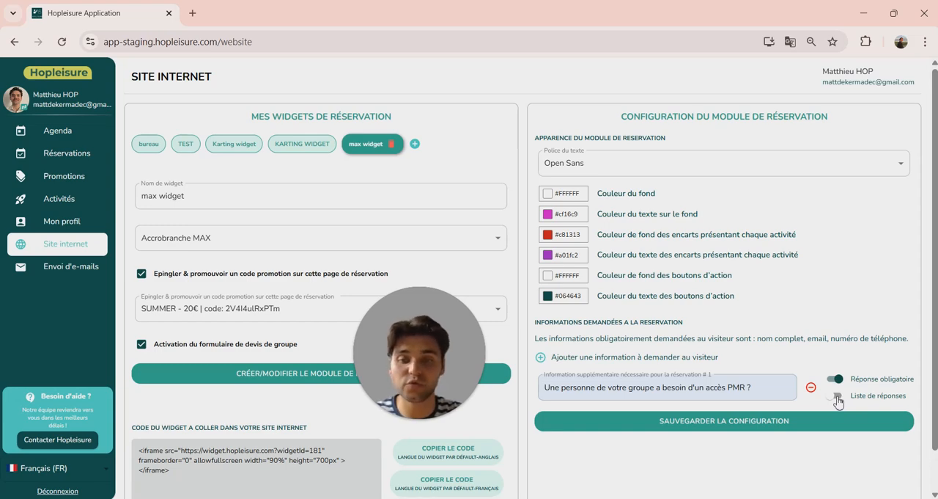
Give the PMR access question a response list with "oui,non" and save the module configuration.
{"action": "left_click", "coordinate": [838, 402]}
{"action": "left_click", "coordinate": [693, 428]}
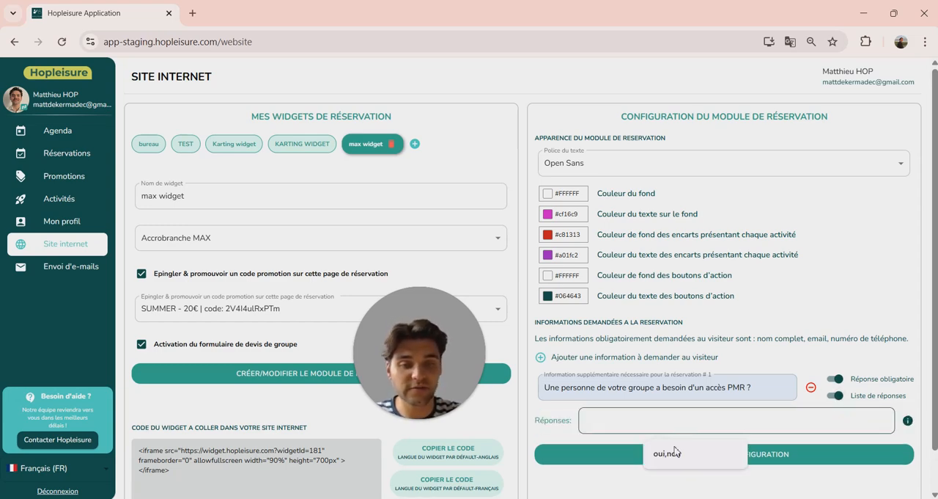
{"action": "left_click", "coordinate": [675, 455]}
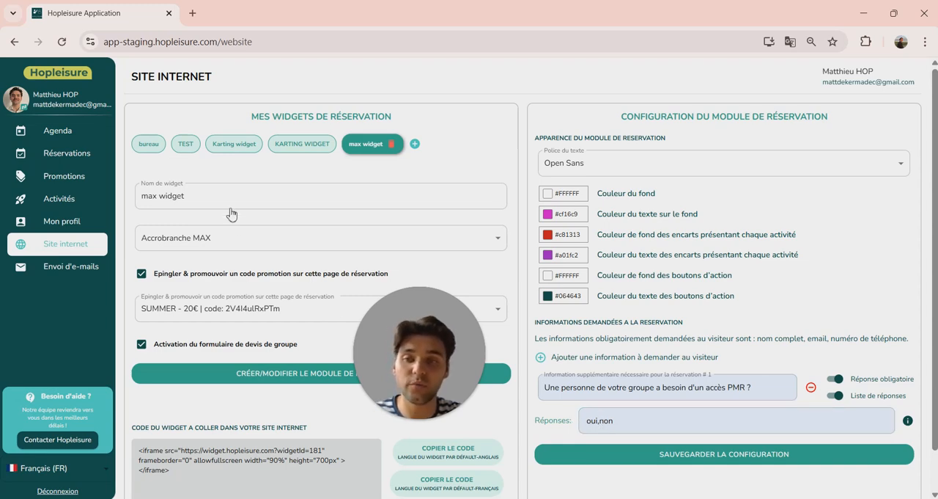
{"action": "scroll", "coordinate": [233, 200], "scroll_direction": "down", "scroll_amount": 1}
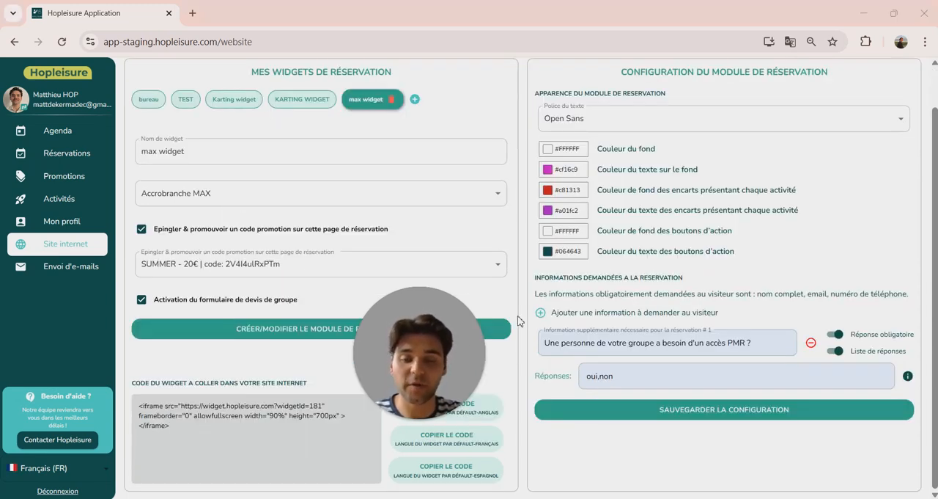
{"action": "left_click", "coordinate": [722, 409]}
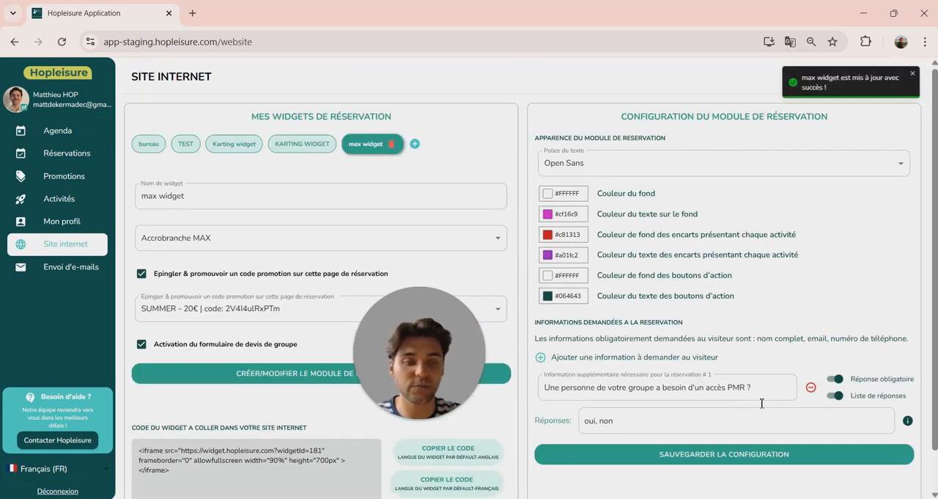